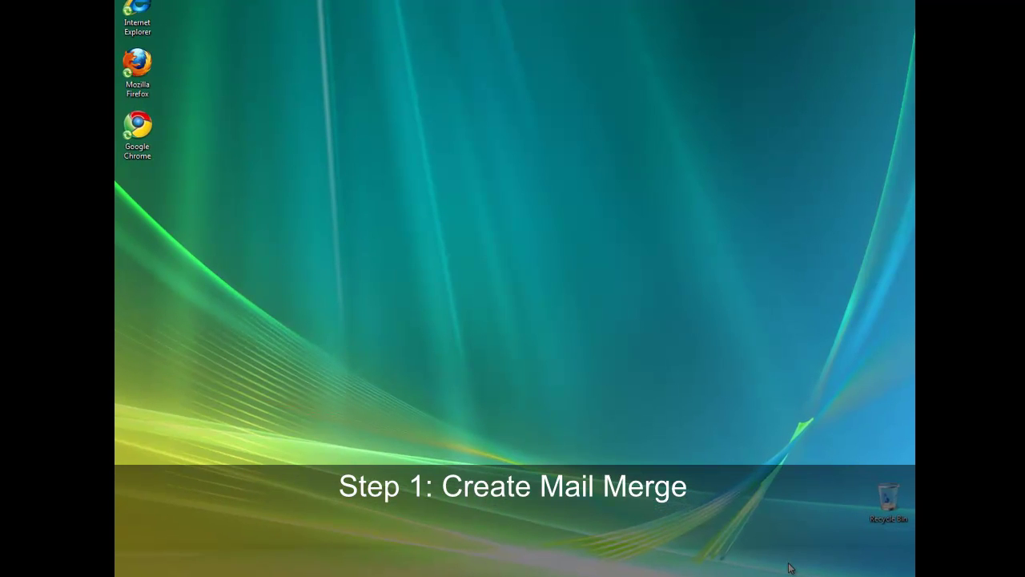
# - Launch Word and start the Step by Step Mail Merge Wizard from Mailings
pyautogui.click(133, 575)
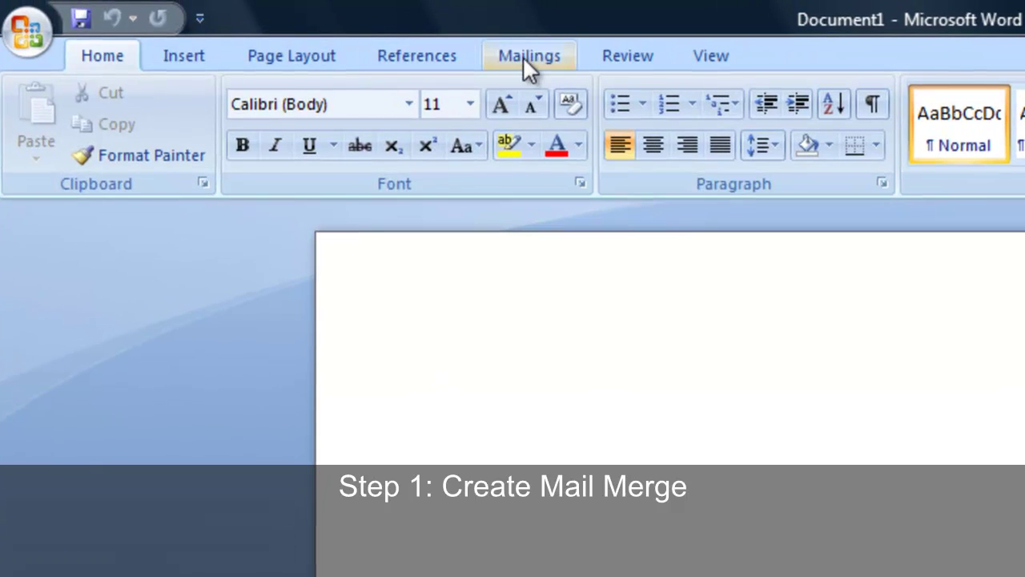
pyautogui.click(412, 27)
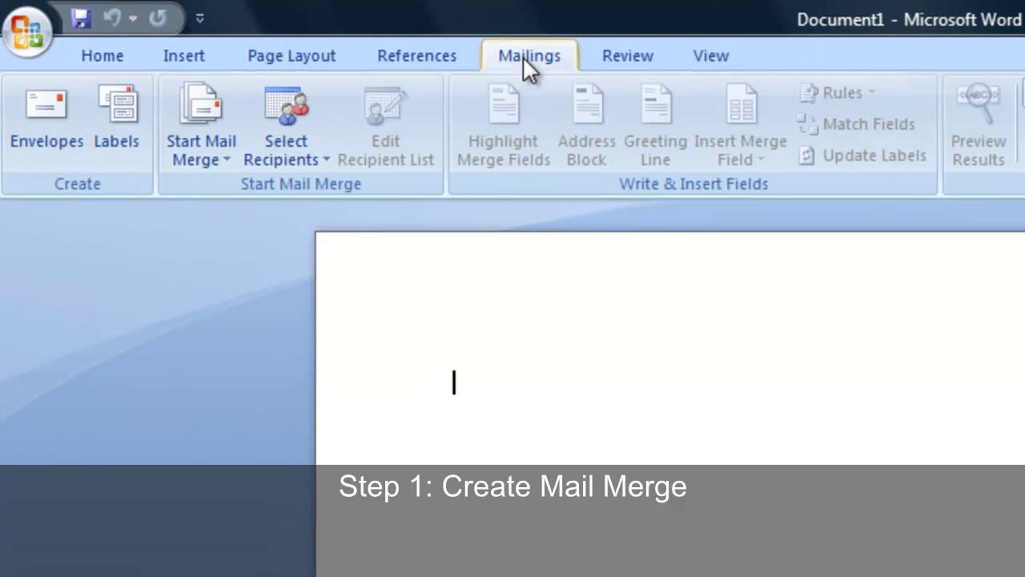
pyautogui.click(218, 162)
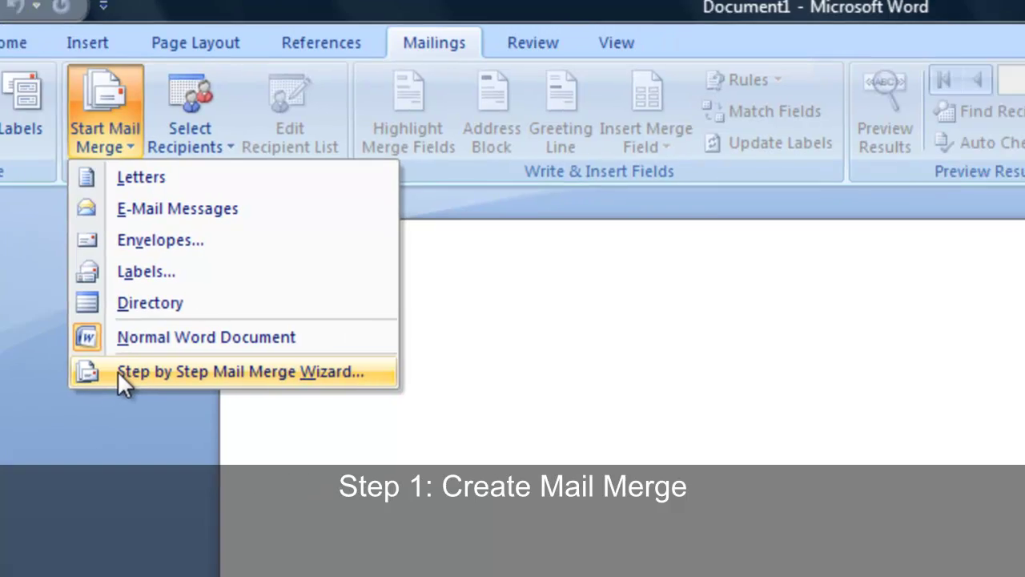
pyautogui.click(214, 383)
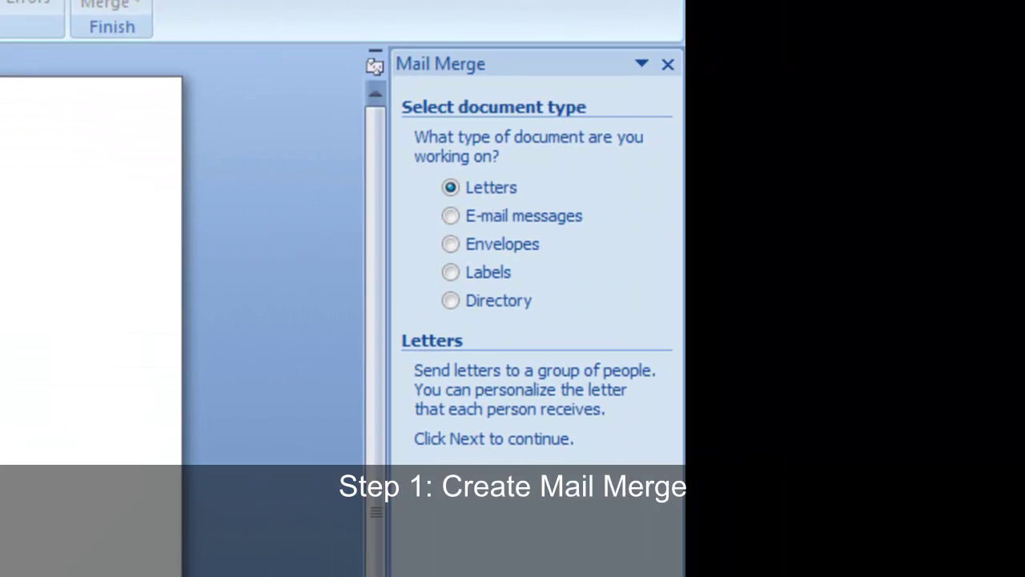
# - Choose Labels as the document type and set the label size to Avery US Letter 5164
pyautogui.click(450, 272)
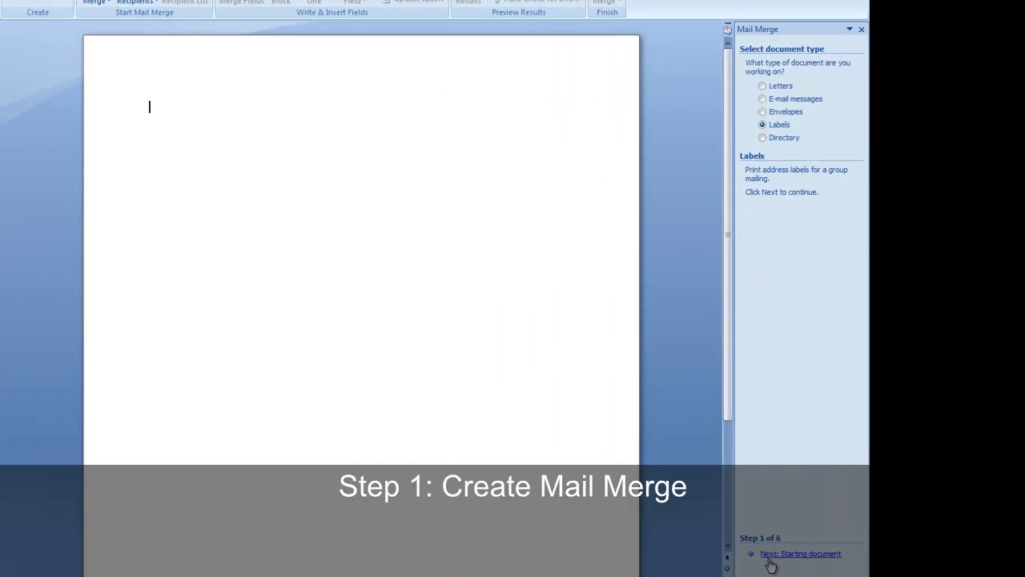
pyautogui.click(768, 557)
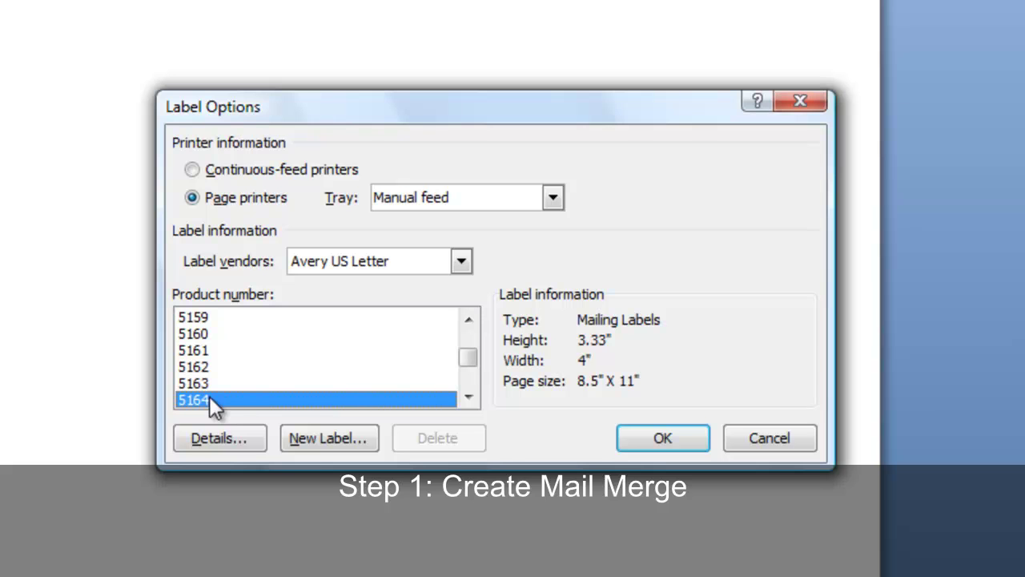
pyautogui.click(661, 440)
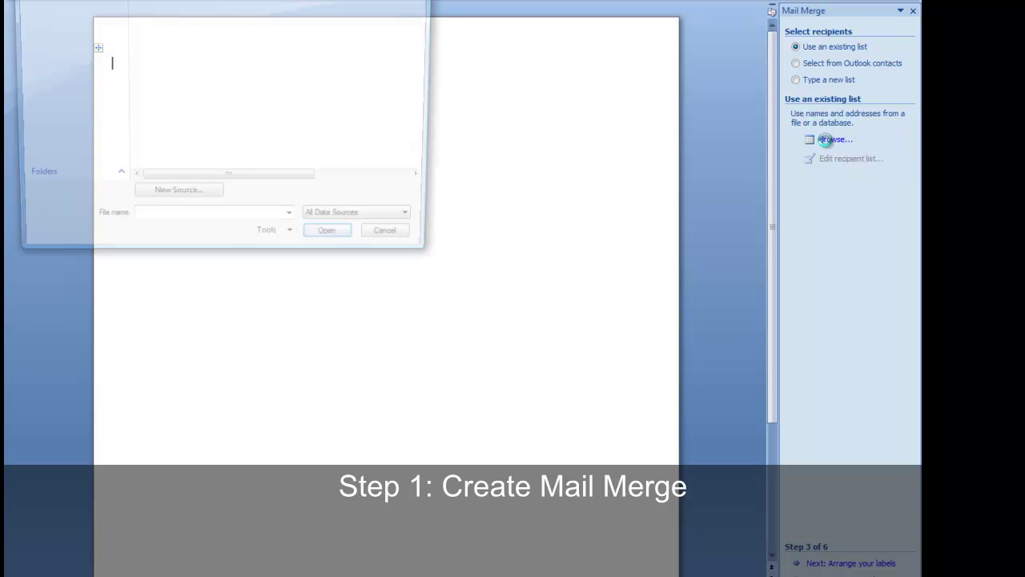
# - Load Random Data.xlsx's randomdata sheet as the full recipient list, then continue to arranging labels
pyautogui.click(50, 17)
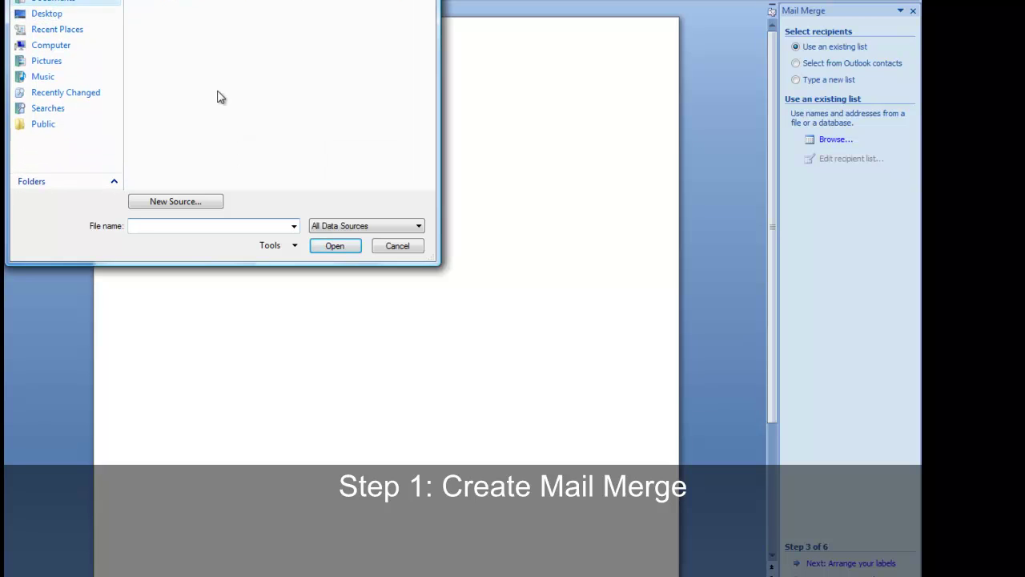
pyautogui.doubleClick(169, 49)
pyautogui.click(344, 248)
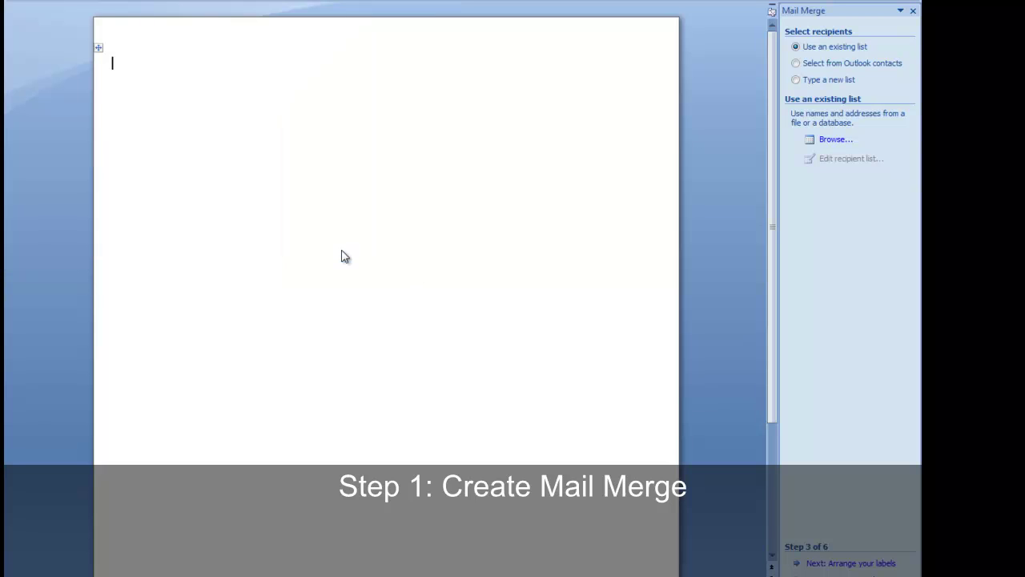
pyautogui.click(545, 313)
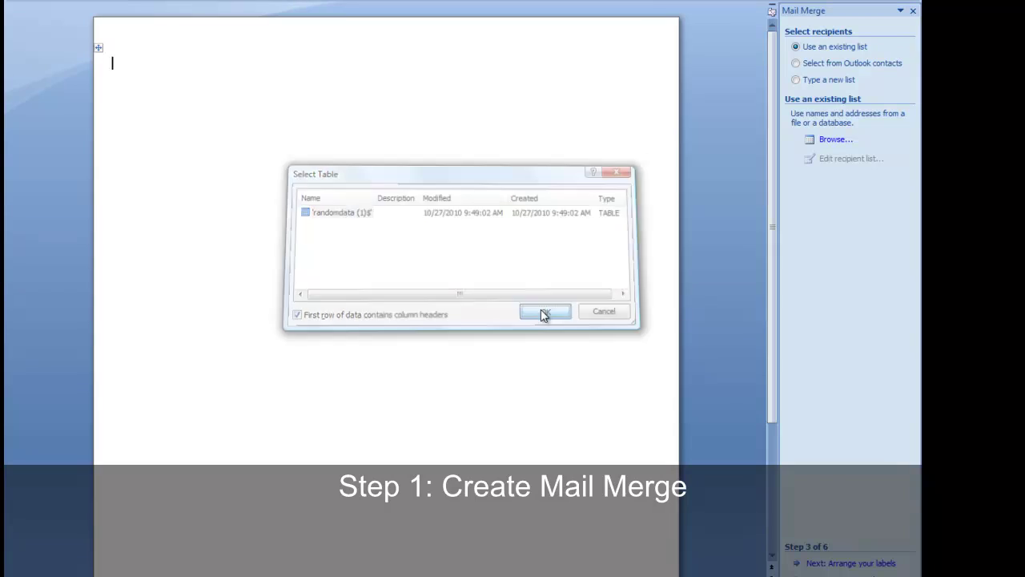
pyautogui.click(648, 398)
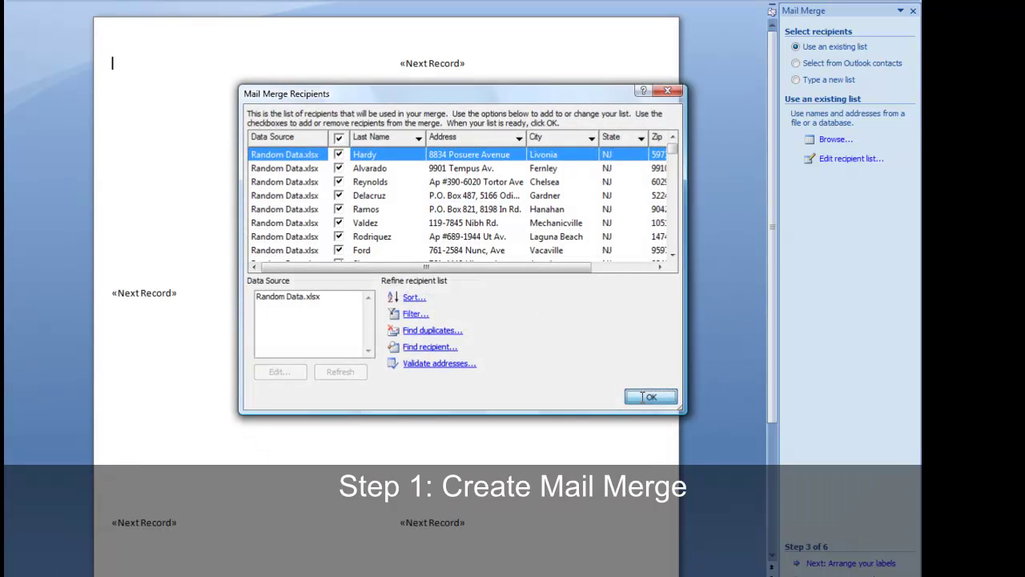
pyautogui.click(846, 563)
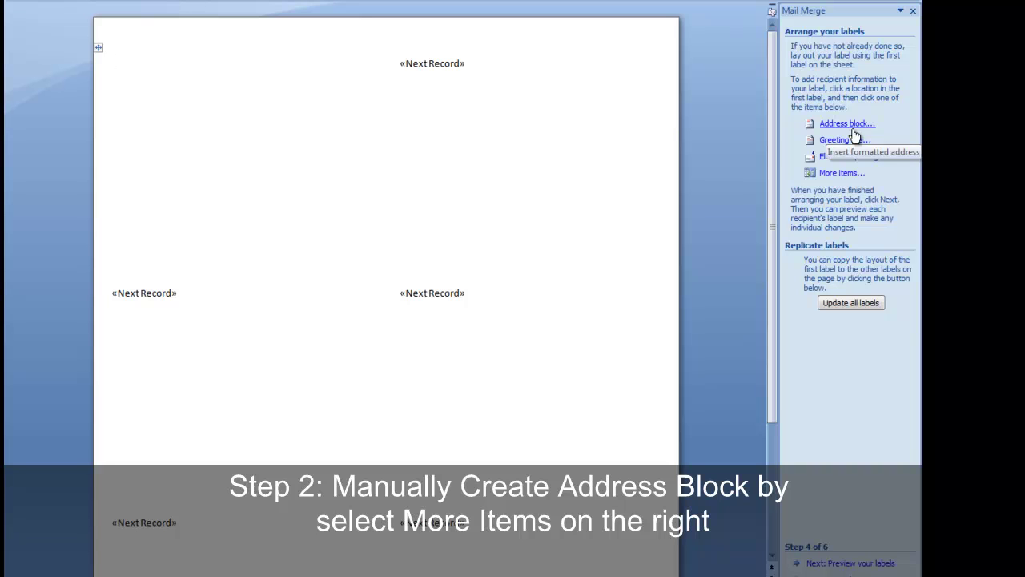
# - Insert the Name, Last Name, Address, City, State and Zip merge fields into the first label
pyautogui.click(837, 176)
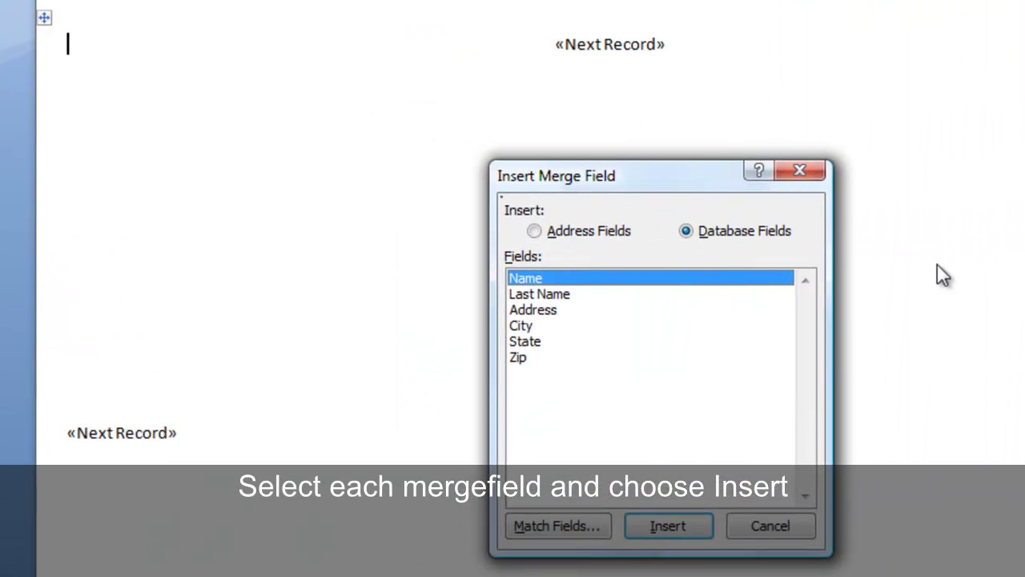
pyautogui.click(669, 527)
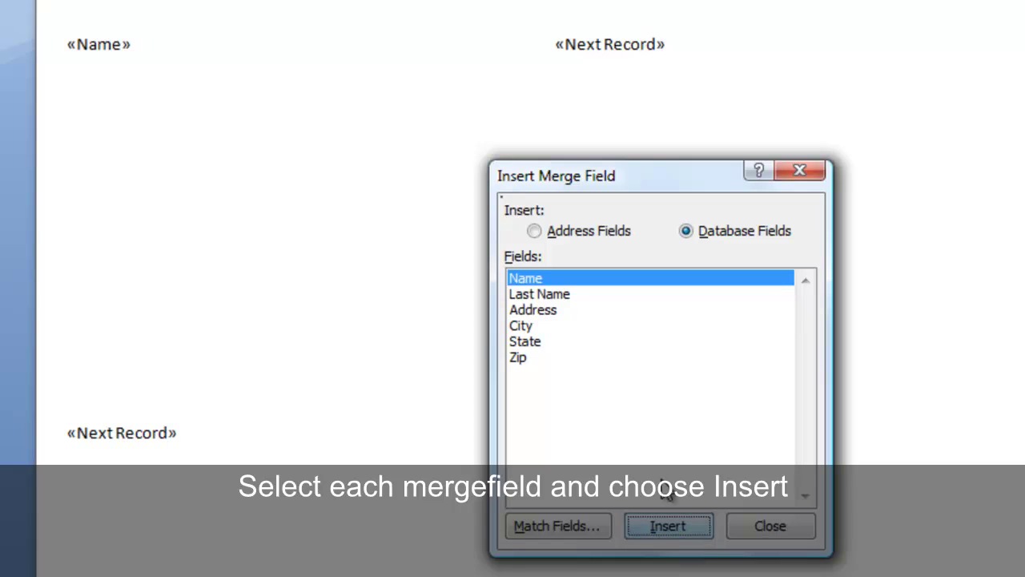
pyautogui.click(573, 293)
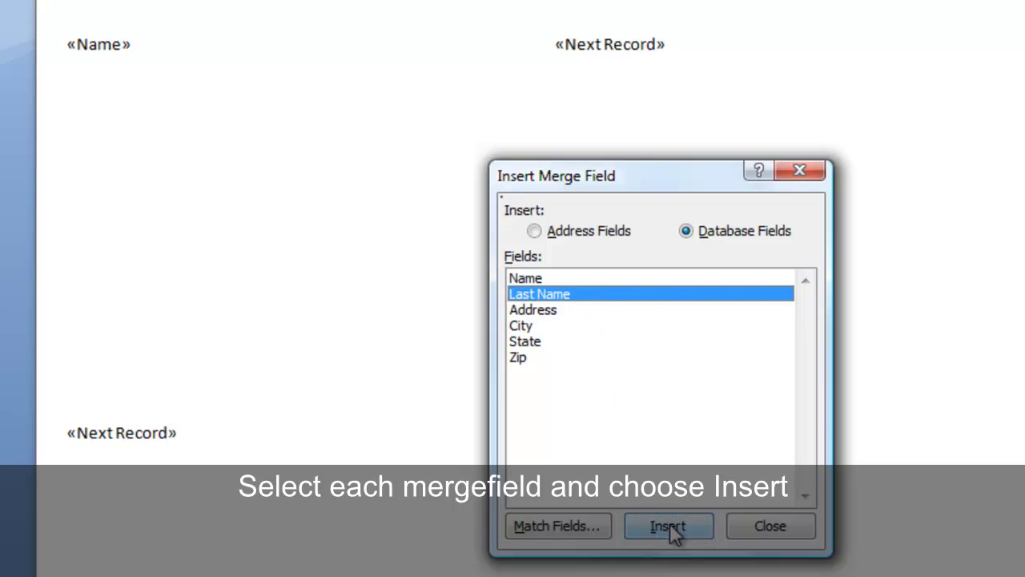
pyautogui.click(669, 527)
pyautogui.click(583, 310)
pyautogui.click(670, 527)
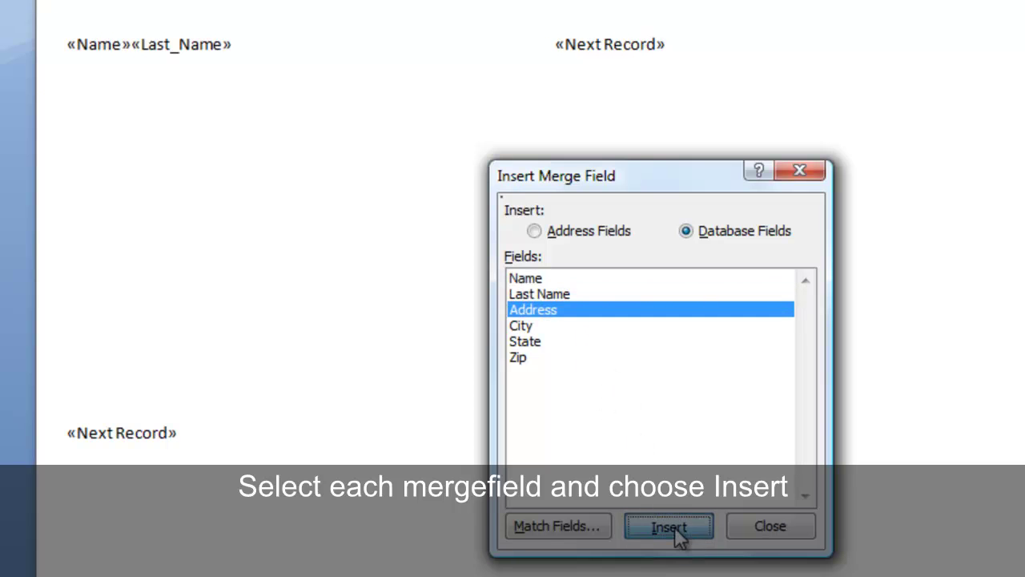
pyautogui.click(560, 325)
pyautogui.click(668, 526)
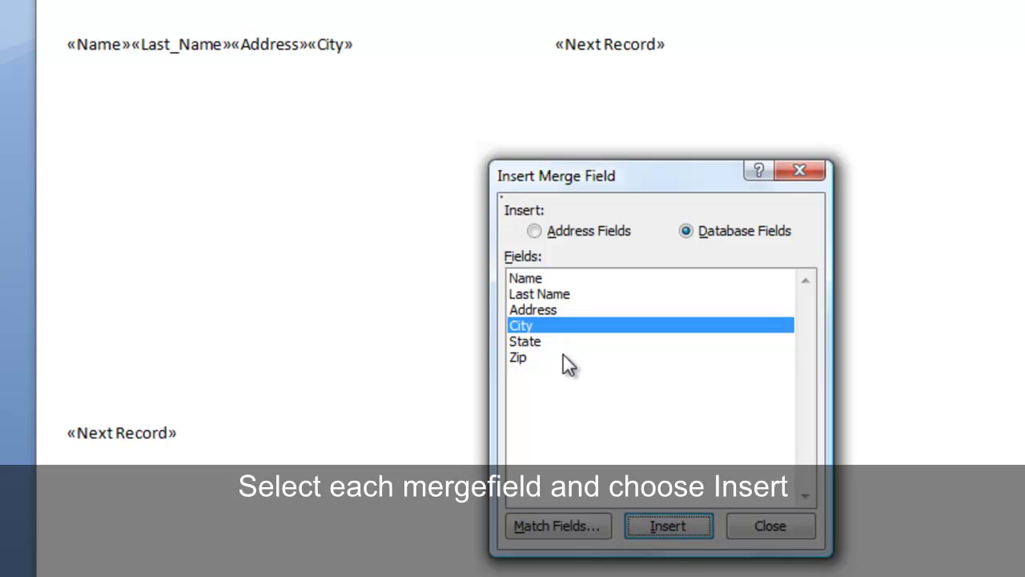
pyautogui.click(566, 342)
pyautogui.click(645, 525)
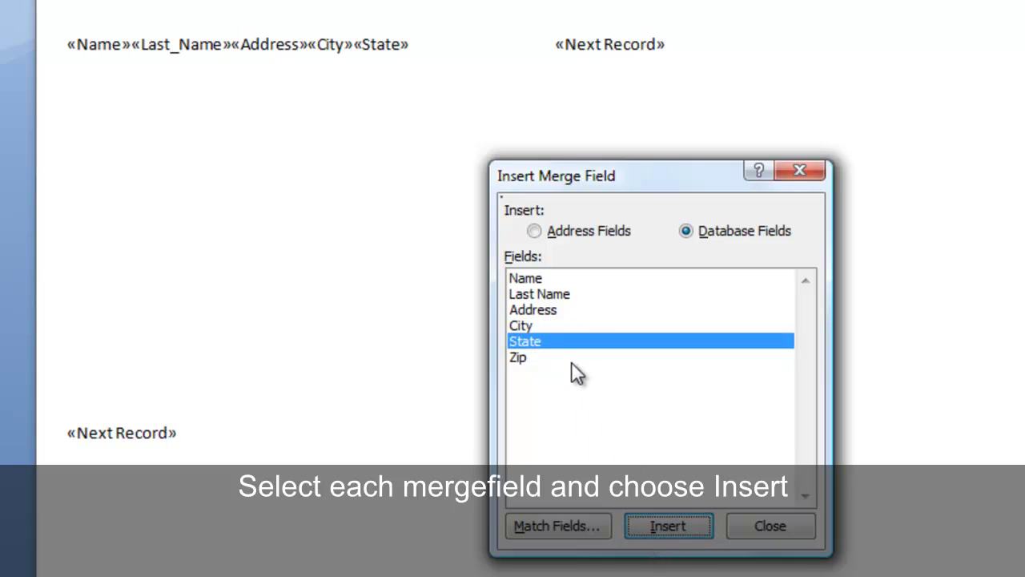
pyautogui.click(573, 358)
pyautogui.click(663, 525)
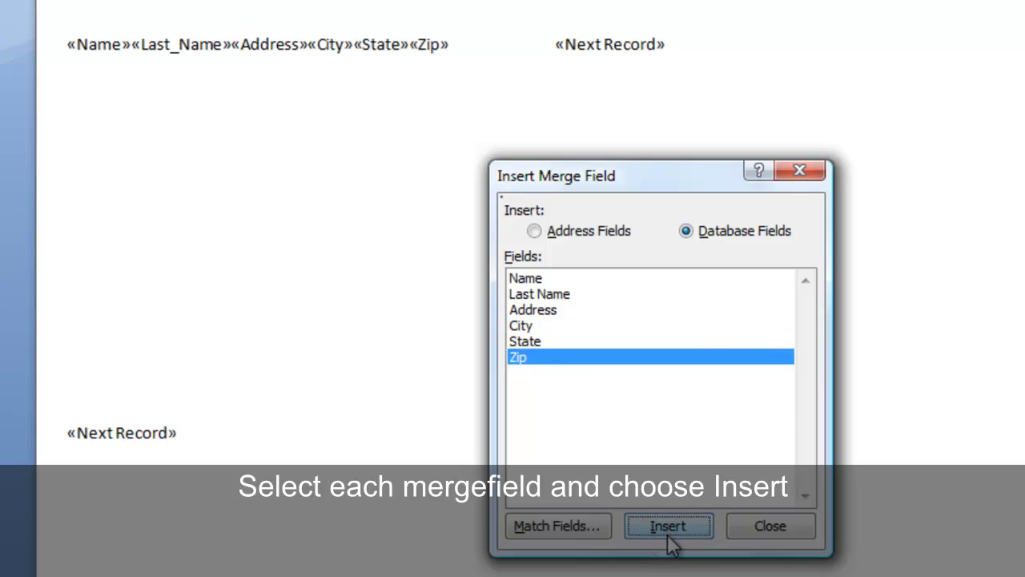
# - Break the fields into names, Address, and City/State/Zip lines, adding a comma after City
pyautogui.click(783, 530)
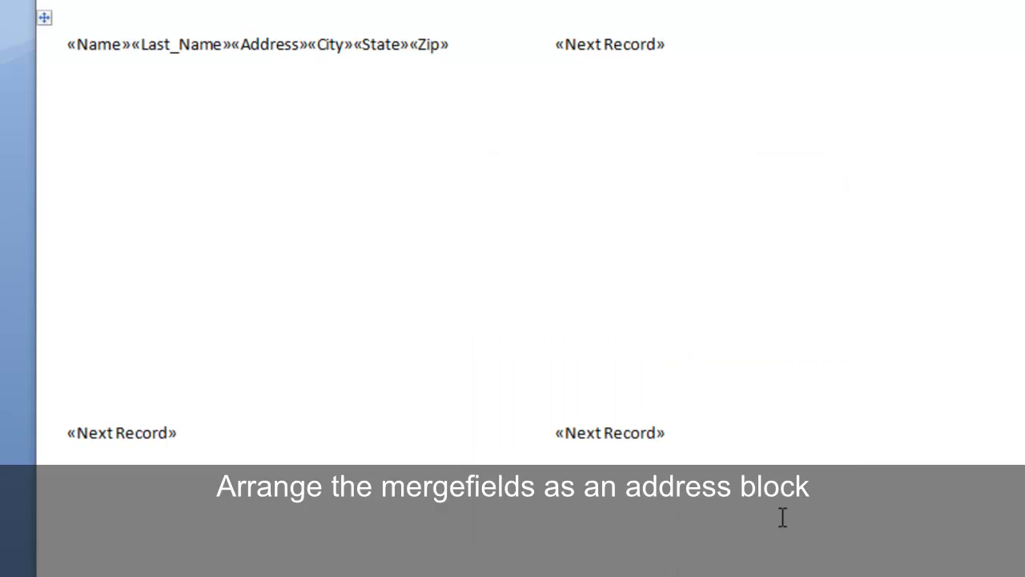
pyautogui.click(131, 44)
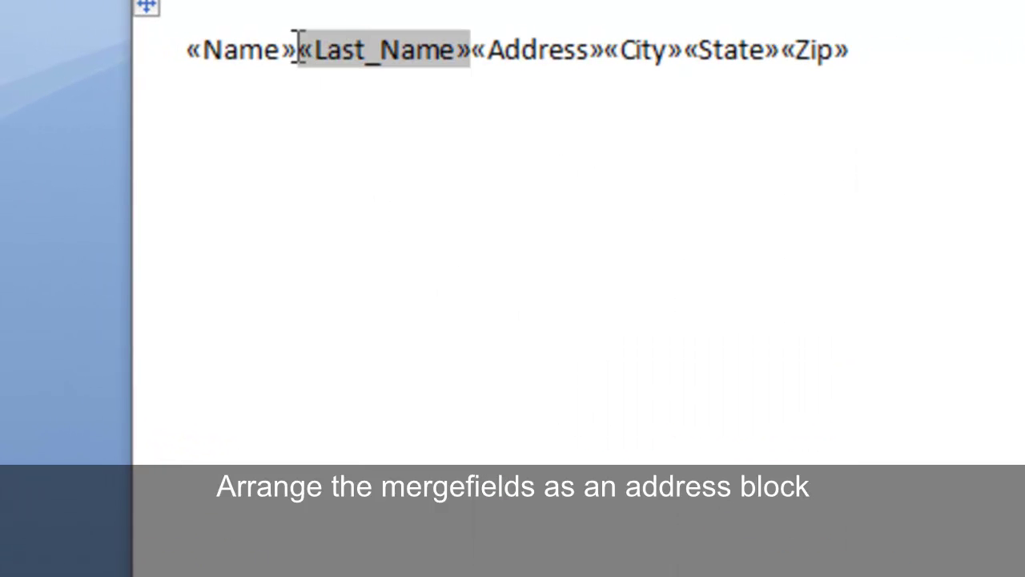
pyautogui.click(480, 47)
pyautogui.press('Return')
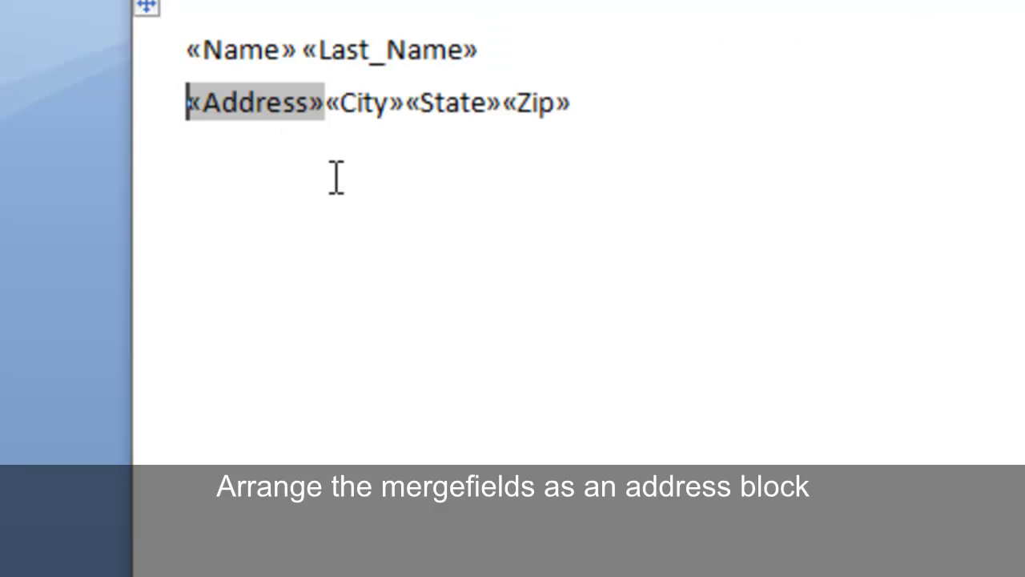
pyautogui.click(330, 104)
pyautogui.press('Return')
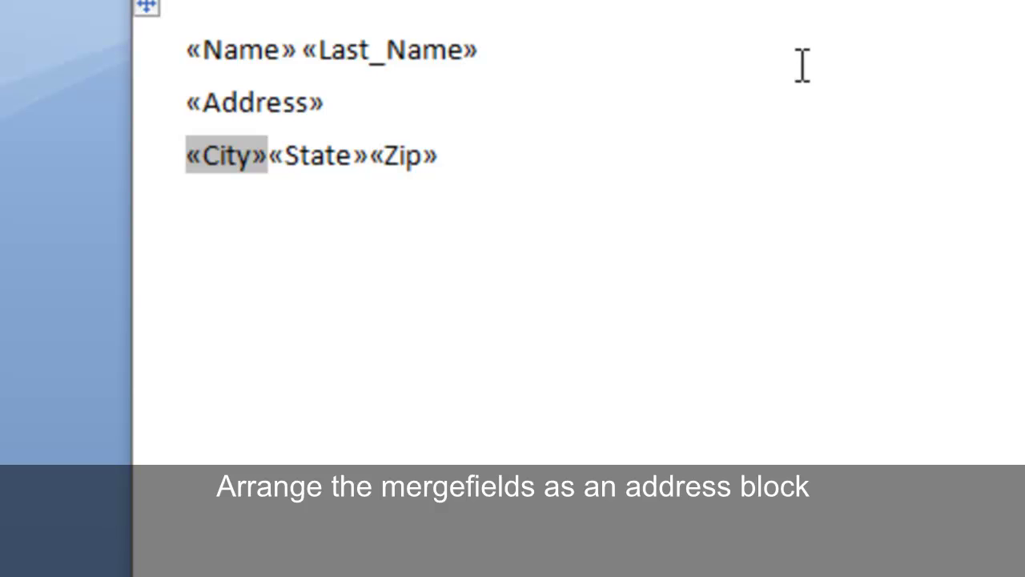
pyautogui.click(269, 150)
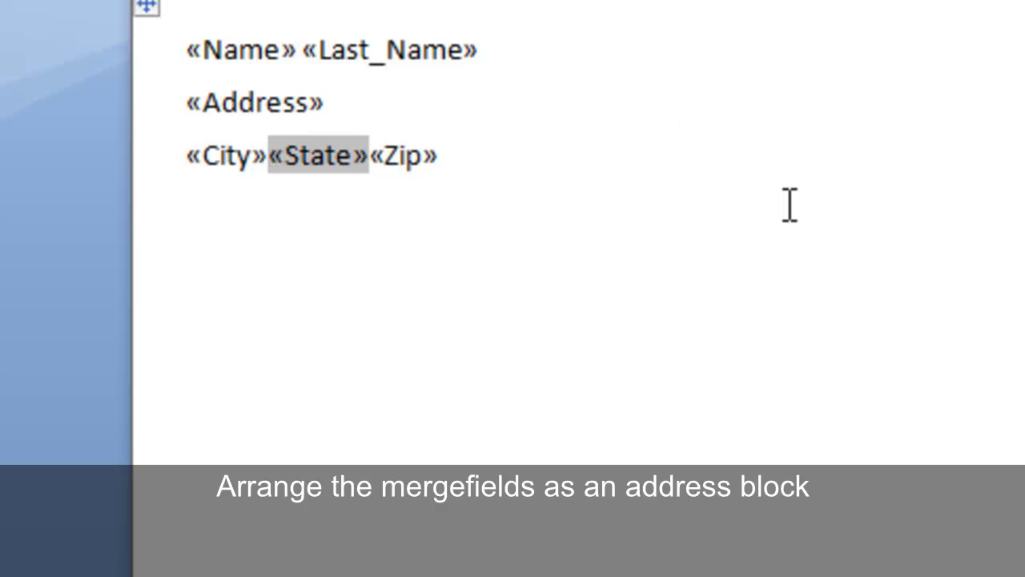
pyautogui.write(',')
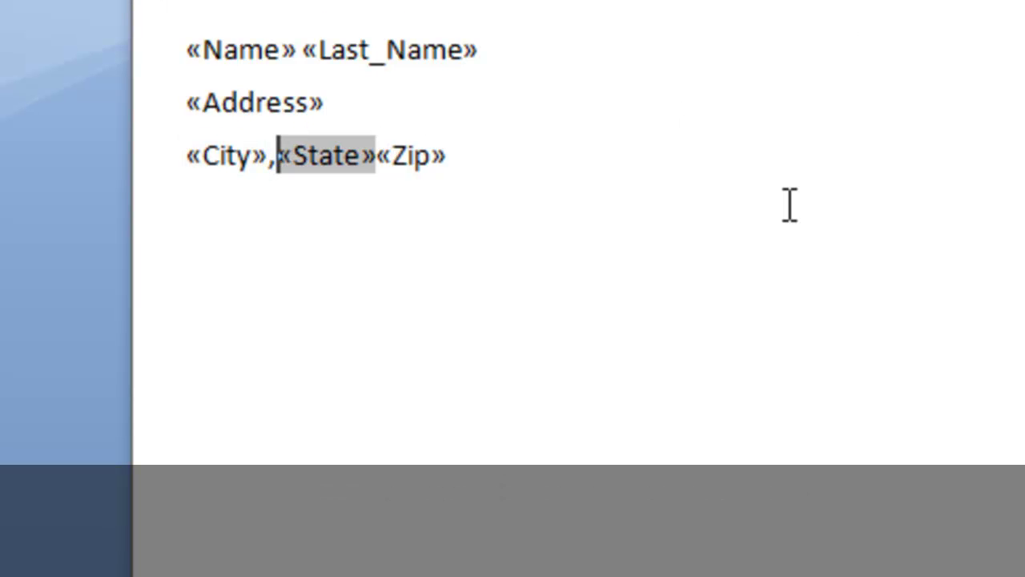
pyautogui.click(383, 158)
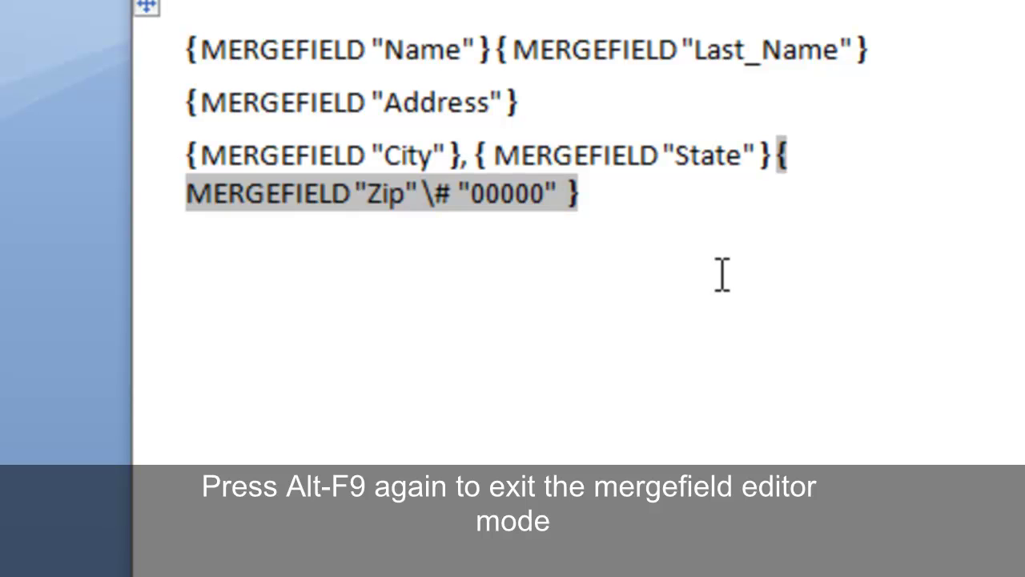
# - Hide field codes, update all labels with the first label's layout, and preview the merged addresses
pyautogui.hotkey('alt', 'F9')
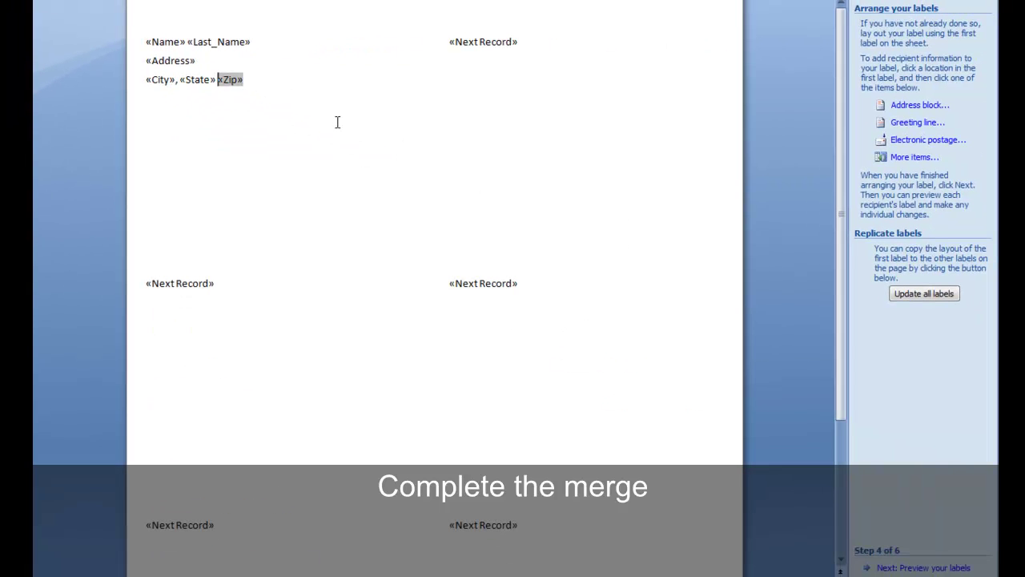
pyautogui.click(942, 297)
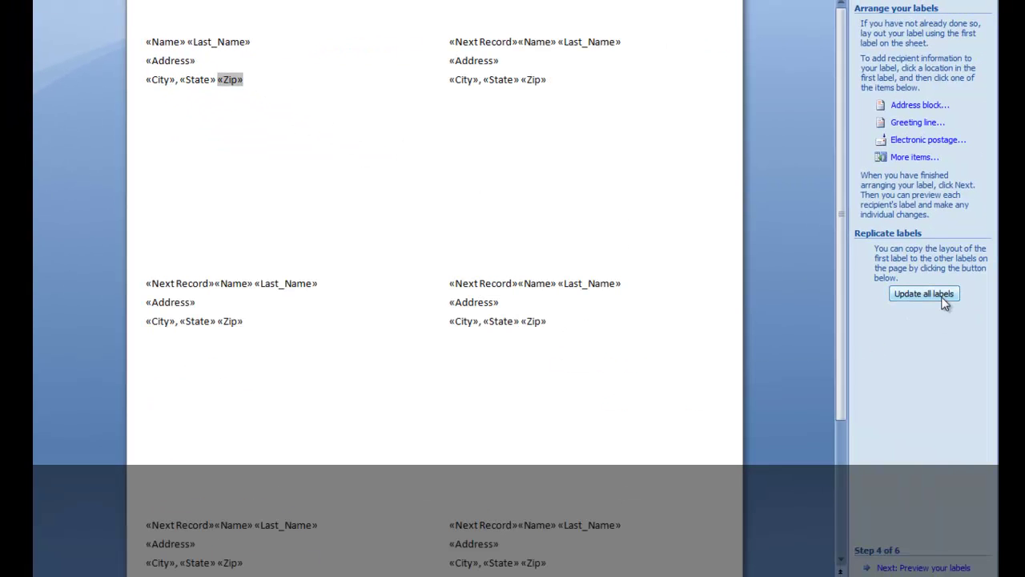
pyautogui.click(925, 568)
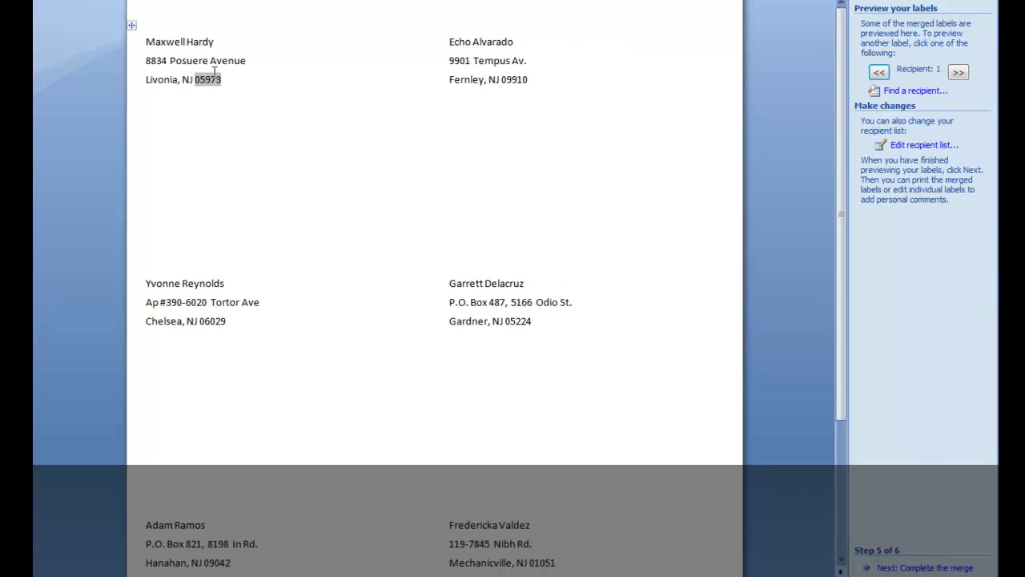